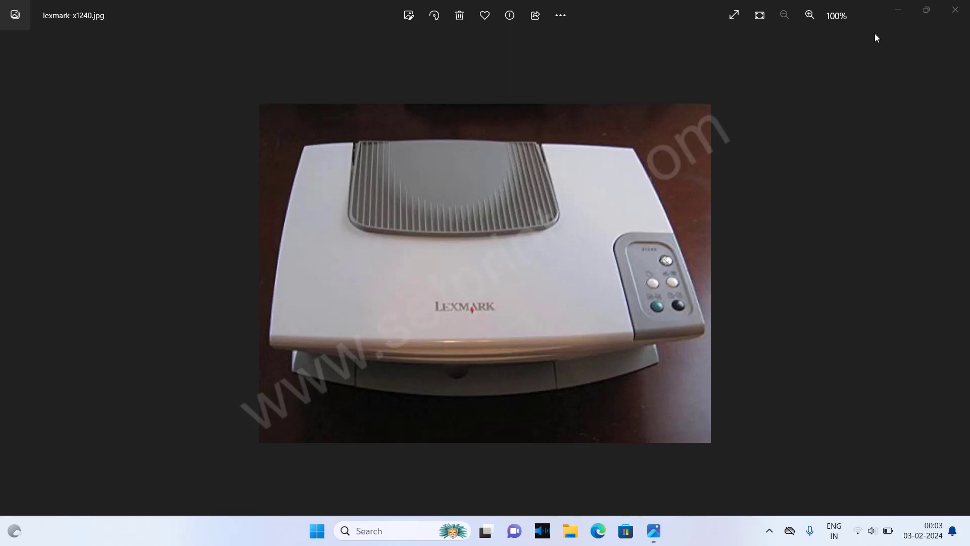
- Minimize the Lexmark printer photo and inspect the installer executable and the zipped driver on the desktop
click(896, 14)
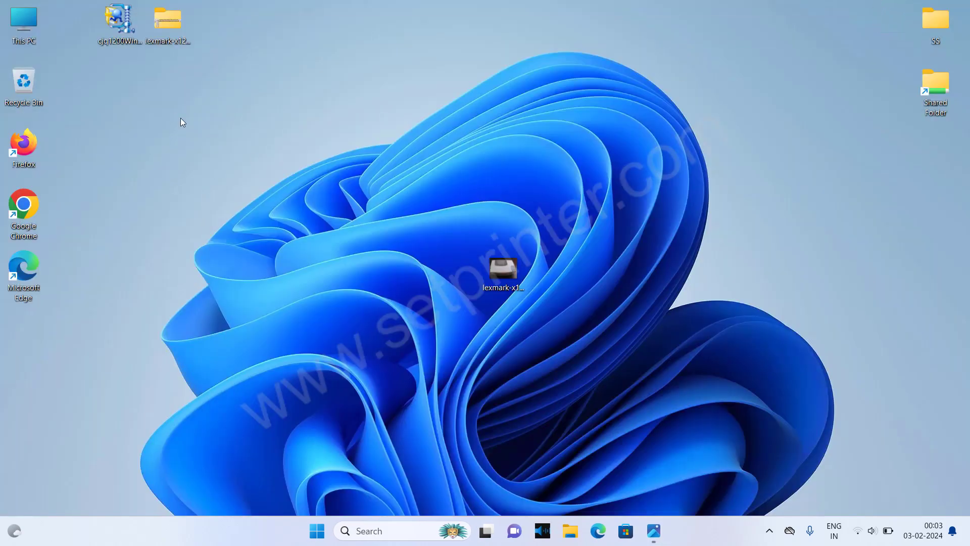
click(117, 30)
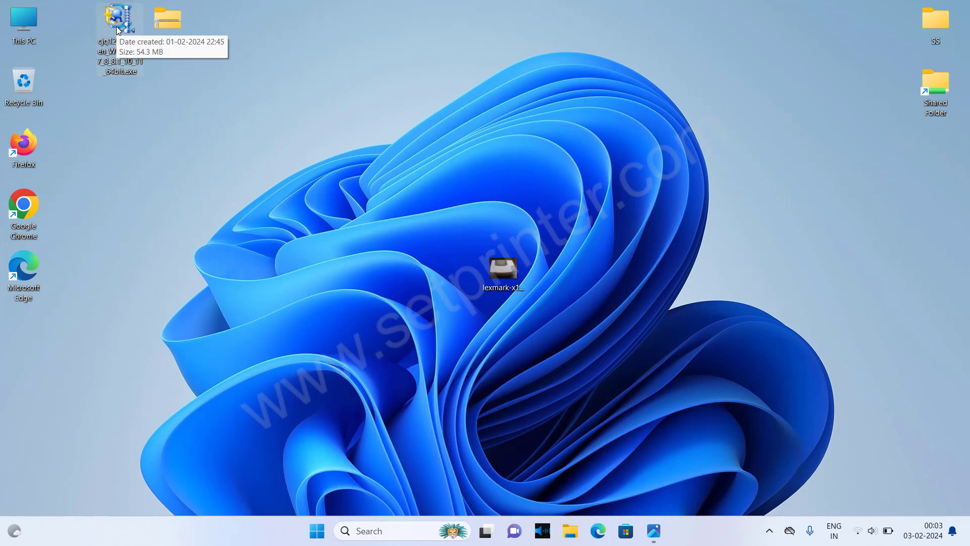
click(169, 27)
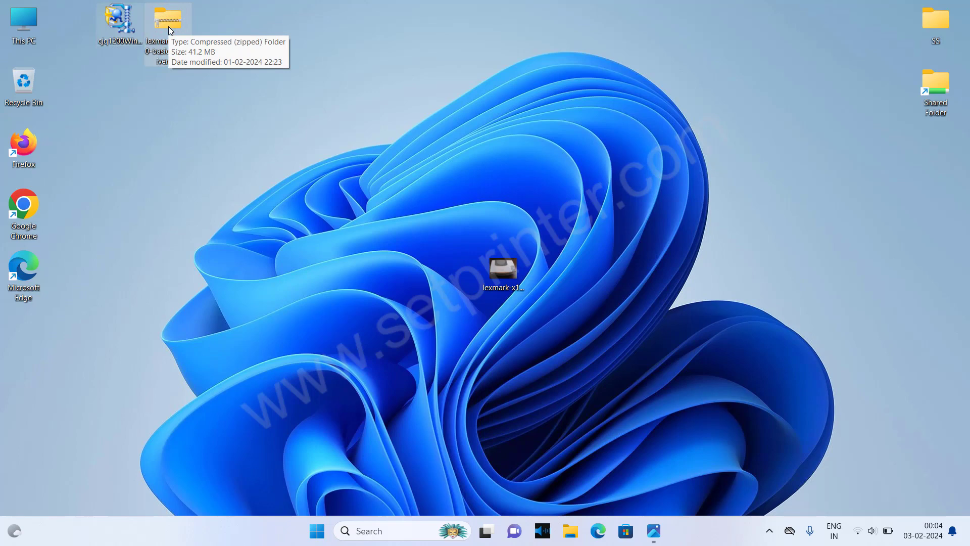
click(159, 112)
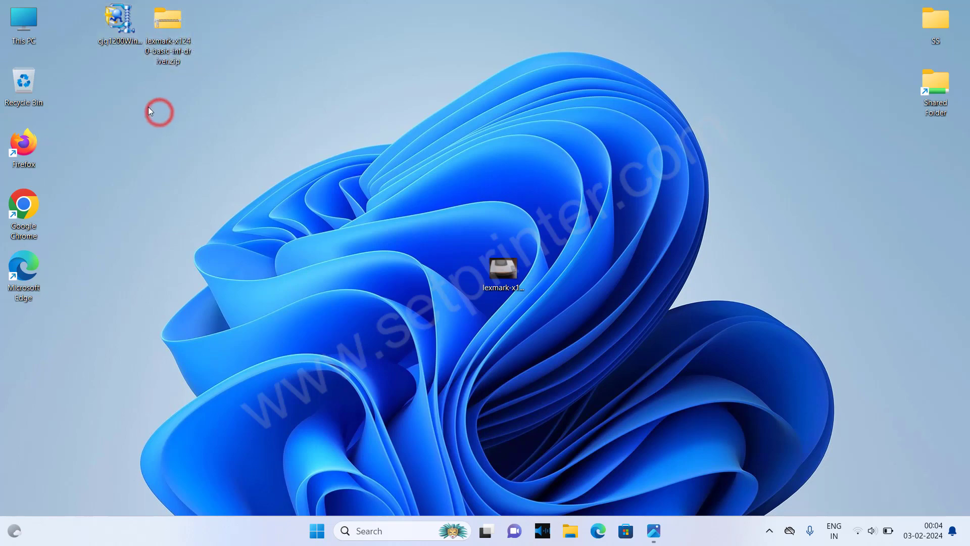
click(123, 37)
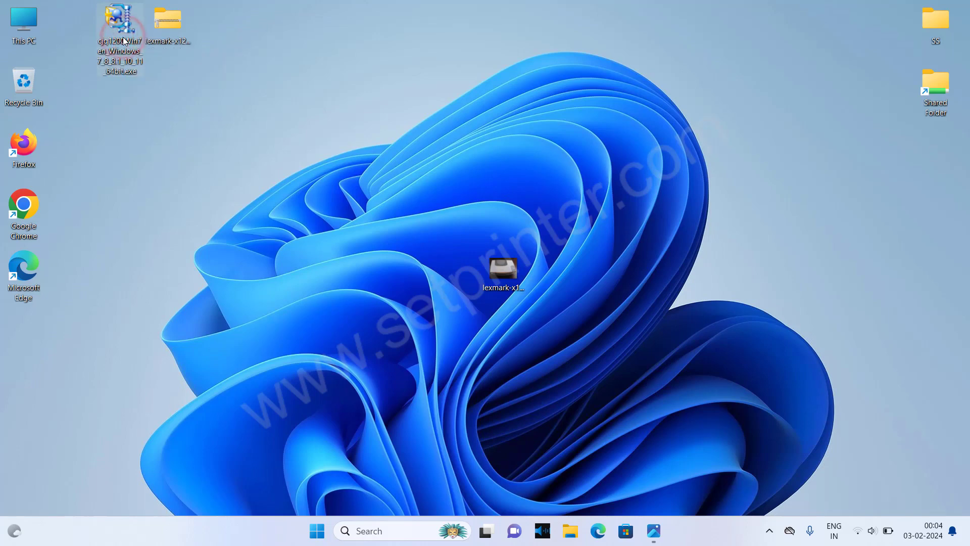
drag(229, 101, 118, 30)
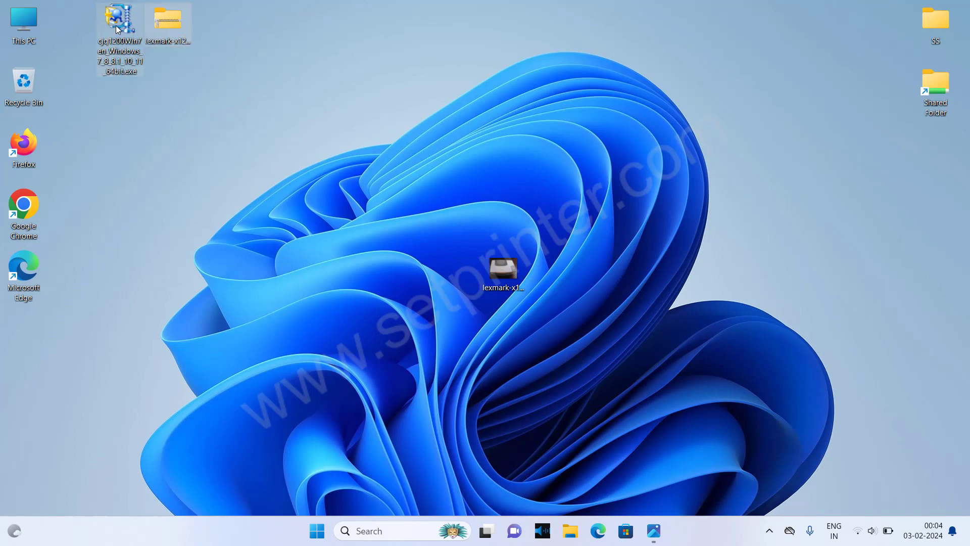
click(215, 108)
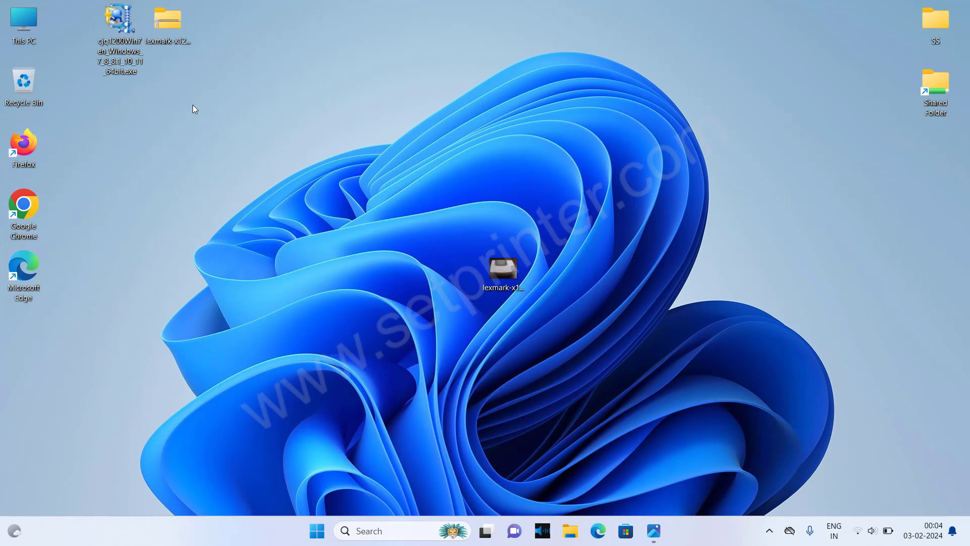
- Launch the cjq1200Win7en_Windows_7_8_8.1_10_11_64bit.exe driver installer from the desktop
click(135, 52)
click(124, 43)
double_click(124, 43)
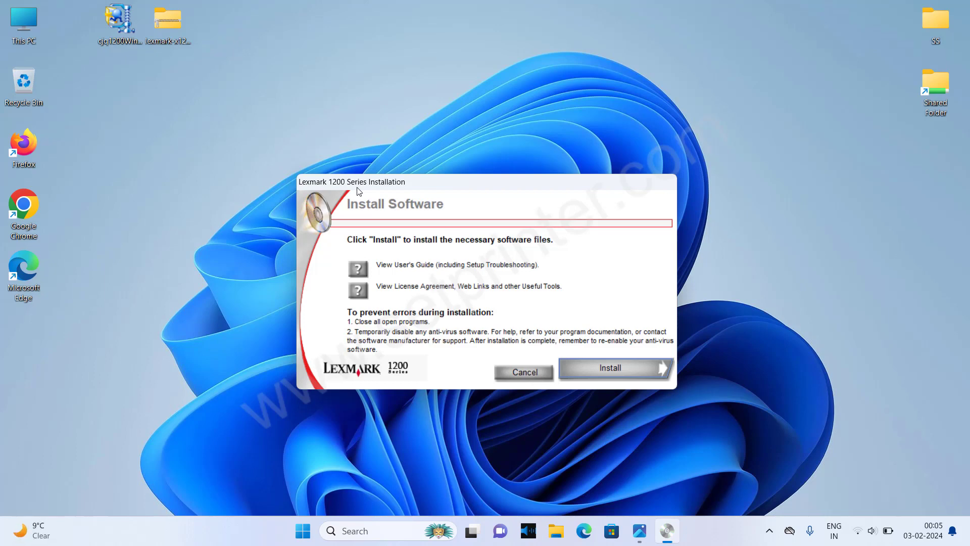
- Proceed through the Lexmark 1200 Series installation, accept the license agreement, and exit the installation at the printer connection stage
click(612, 369)
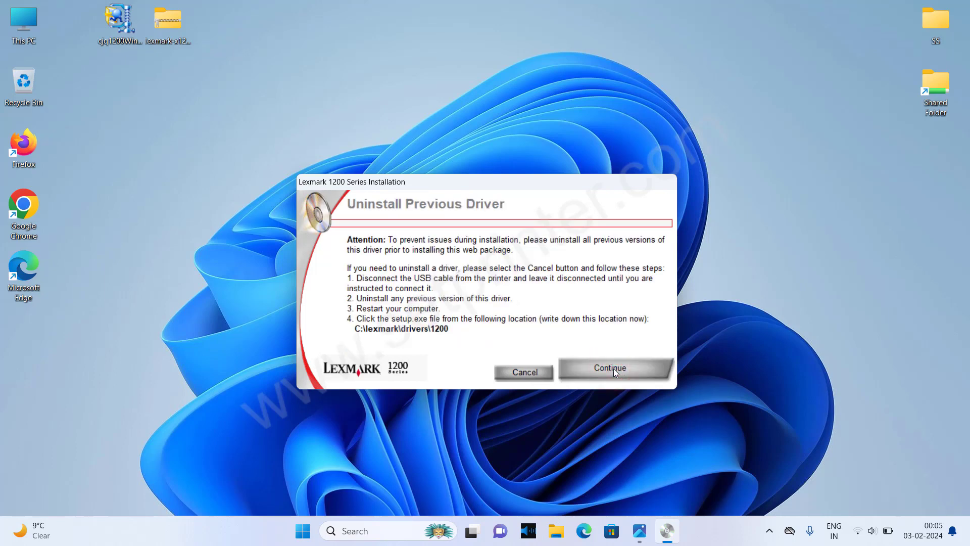
click(613, 368)
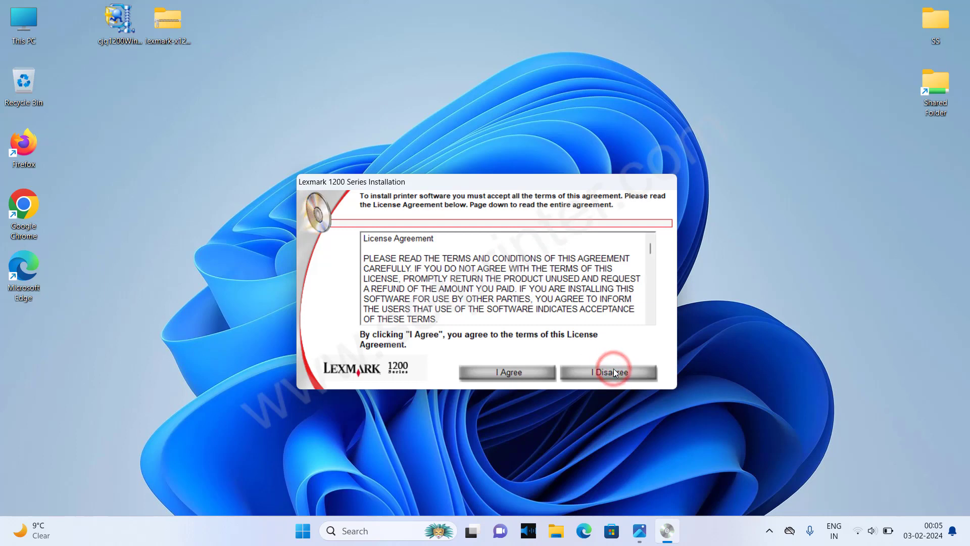
click(498, 371)
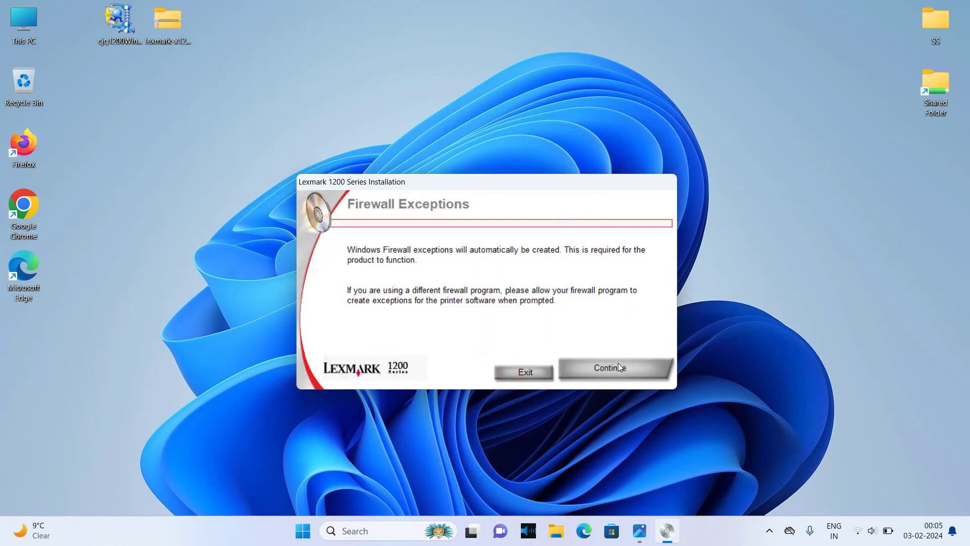
click(623, 369)
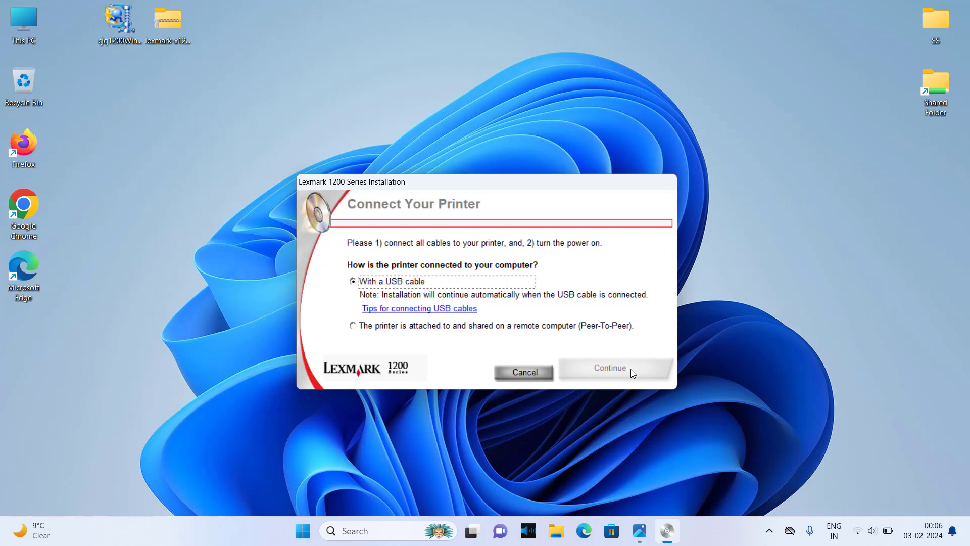
click(518, 374)
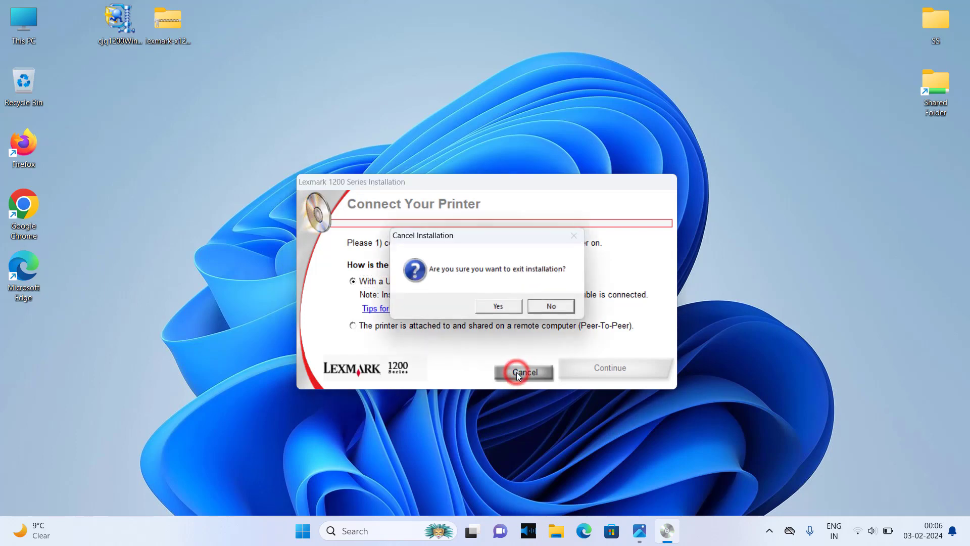
click(499, 306)
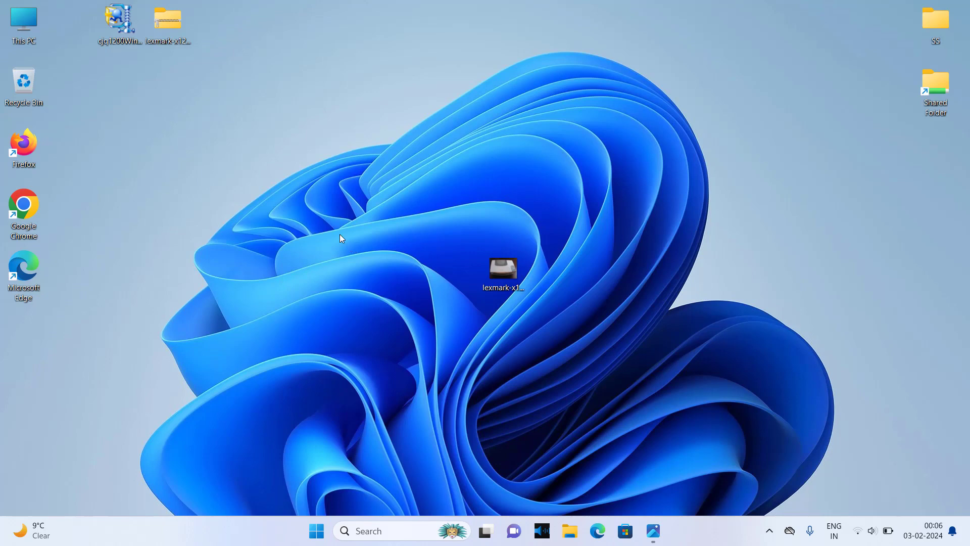
- Compare the file details of the zipped basic INF driver with those of the installer executable
click(178, 33)
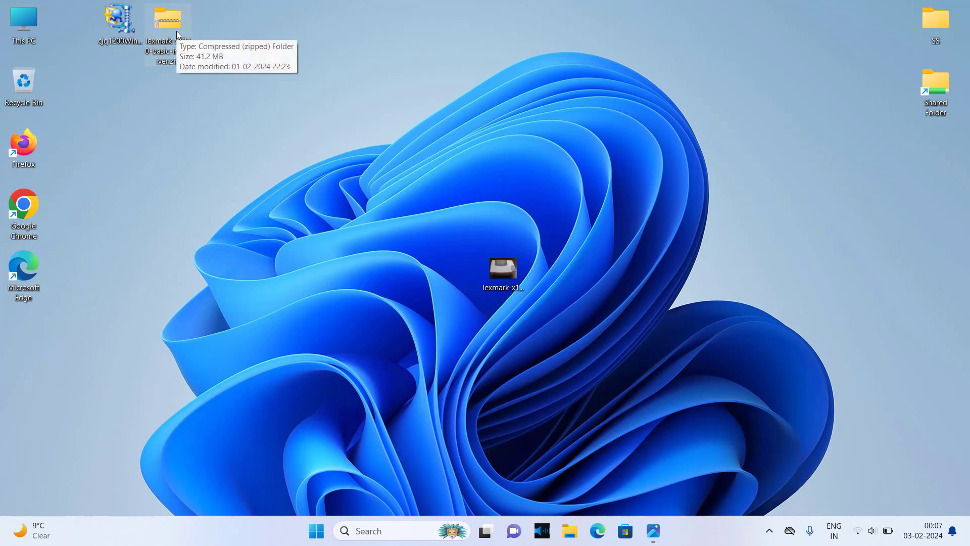
click(119, 33)
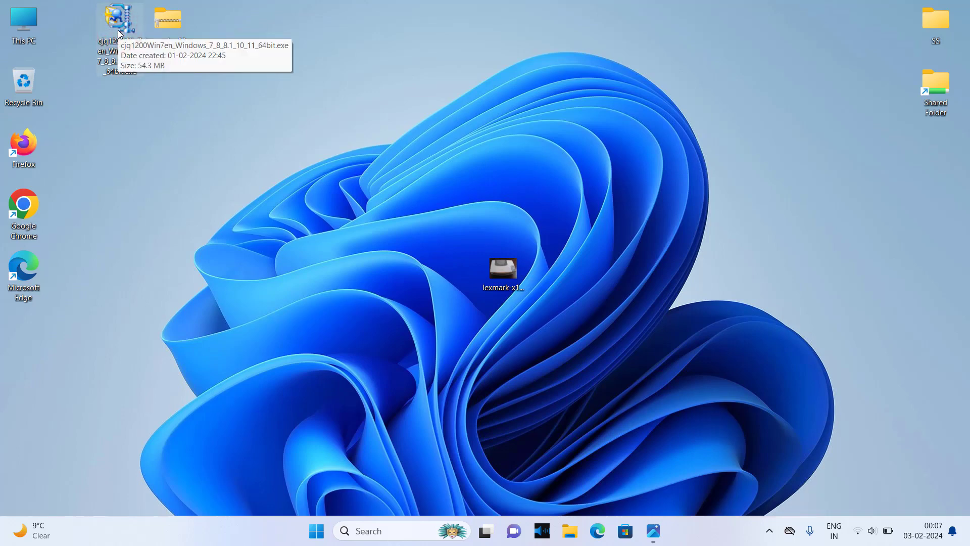
click(179, 32)
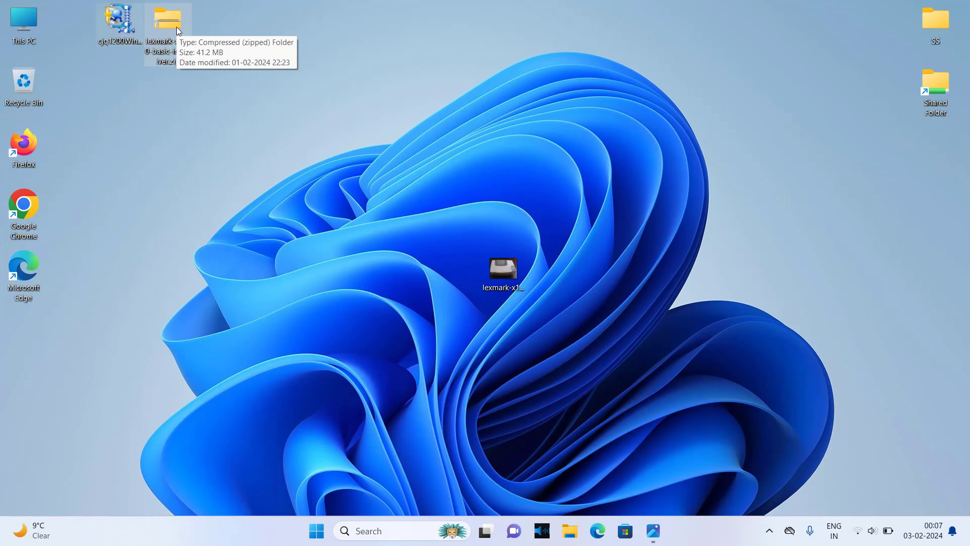
click(204, 104)
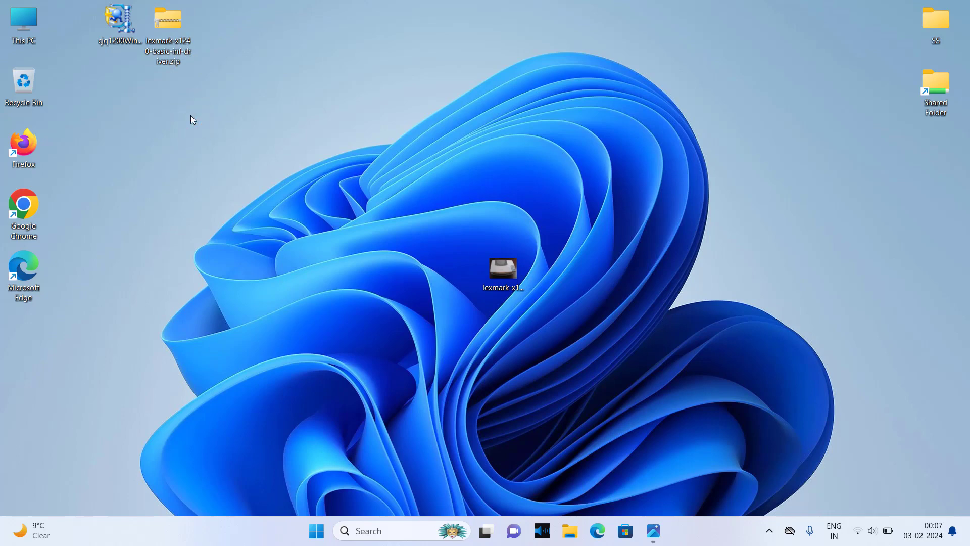
- Extract lexmark-x1240-basic-inf-driver.zip to its default folder on the desktop and close both folder windows
double_click(175, 28)
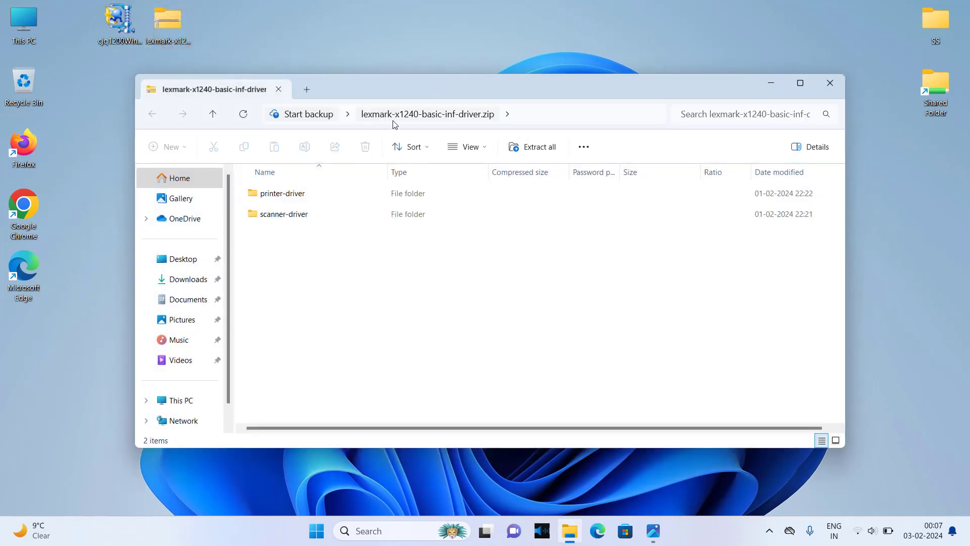
click(516, 302)
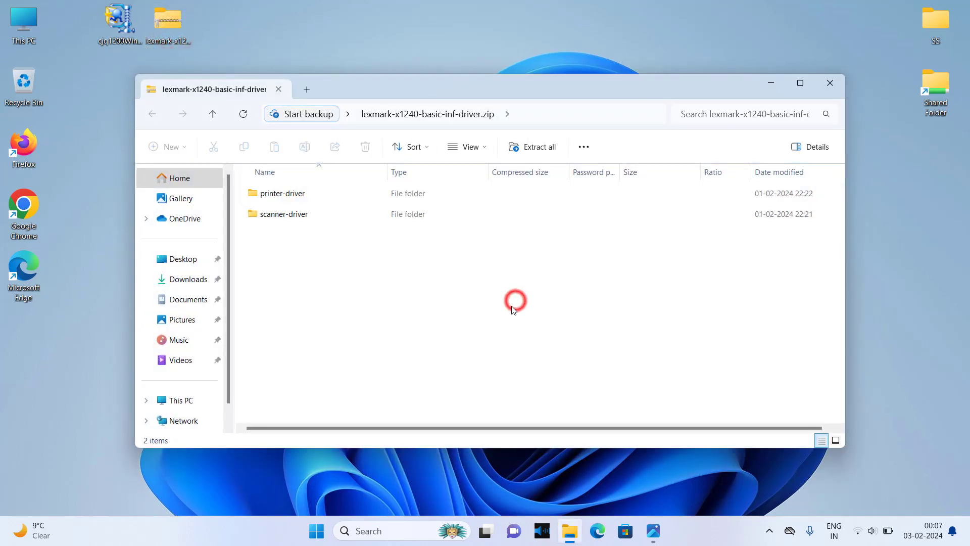
click(544, 152)
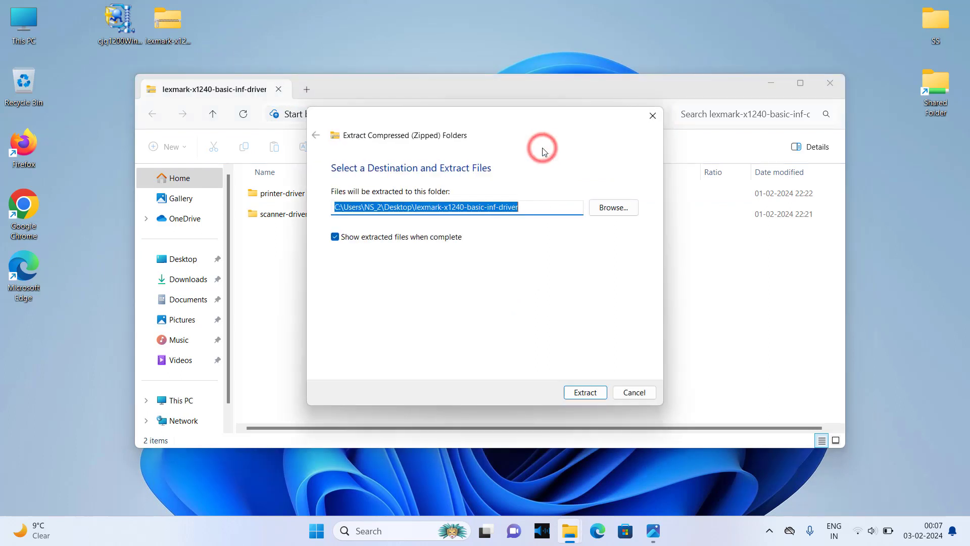
click(591, 394)
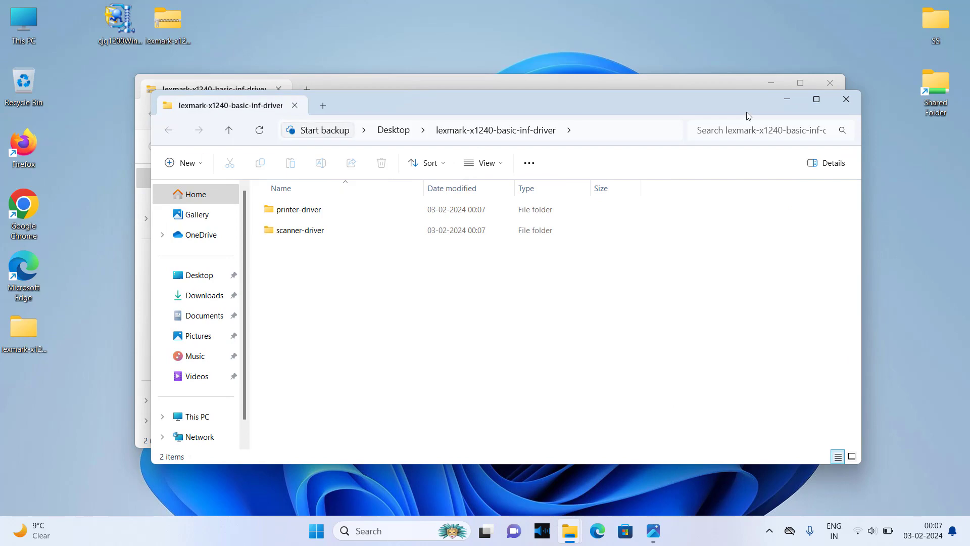
click(845, 102)
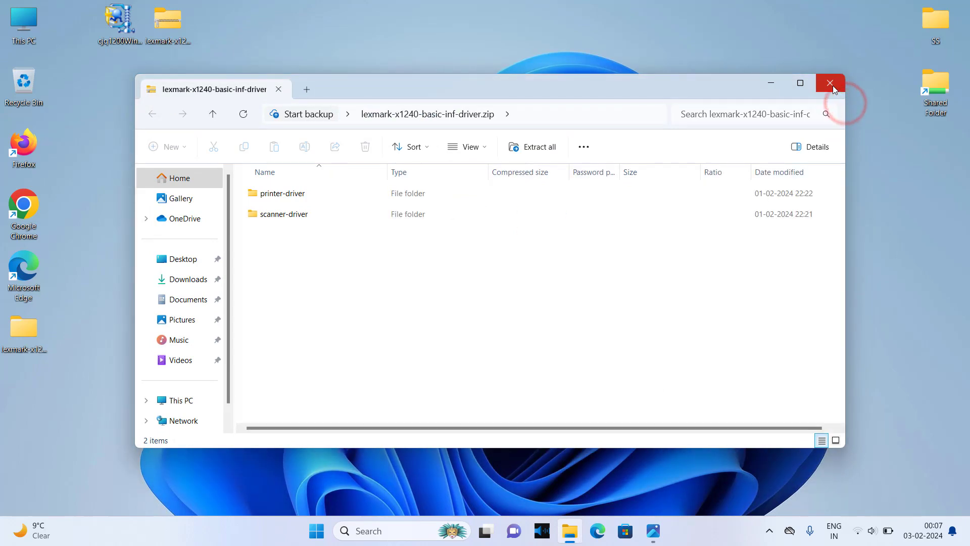
click(833, 86)
- Move the extracted lexmark-x1240-basic-inf-driver folder on the desktop to just below its ZIP file
click(25, 328)
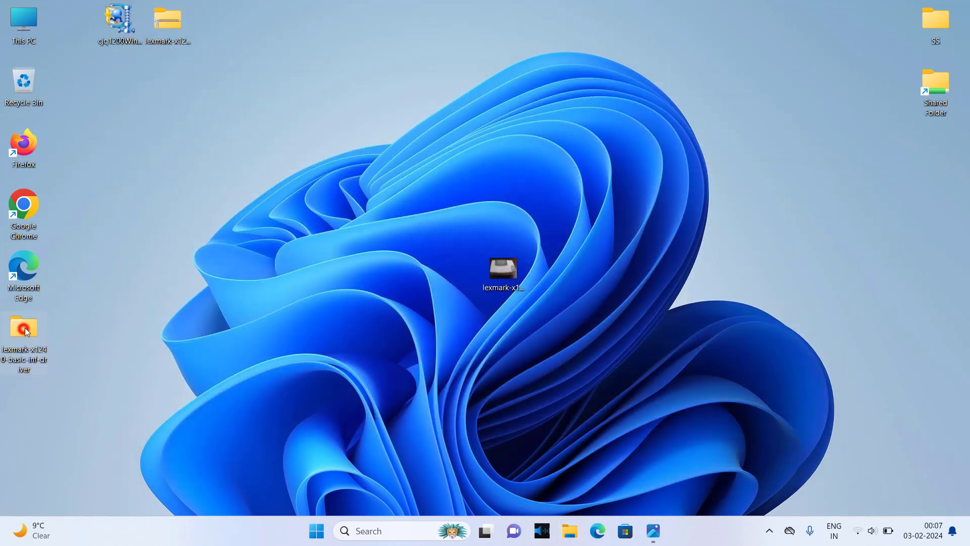
drag(26, 329, 169, 80)
click(277, 142)
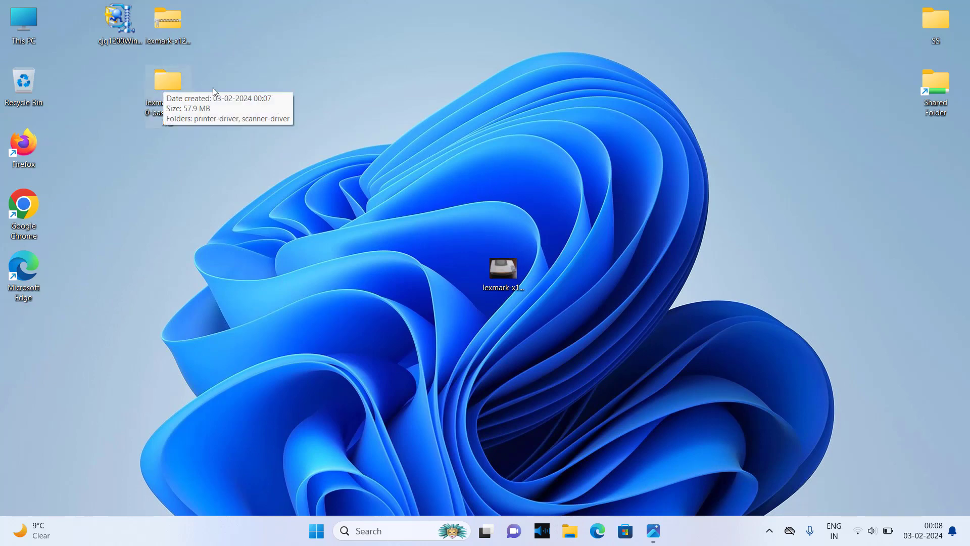
click(246, 100)
- Locate LXCZprc.inf in the 64bit subfolder of the extracted printer-driver folder, then minimize the folder window
double_click(177, 87)
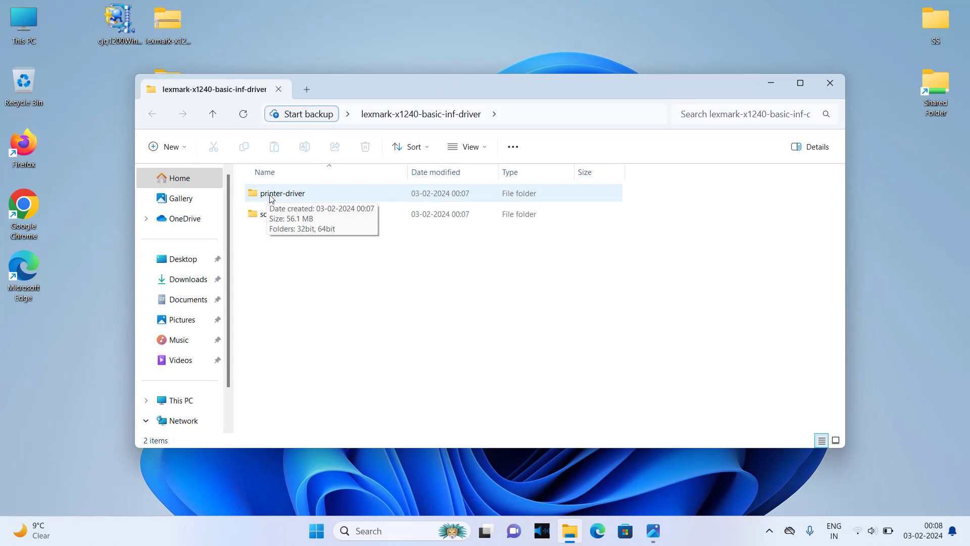
double_click(278, 195)
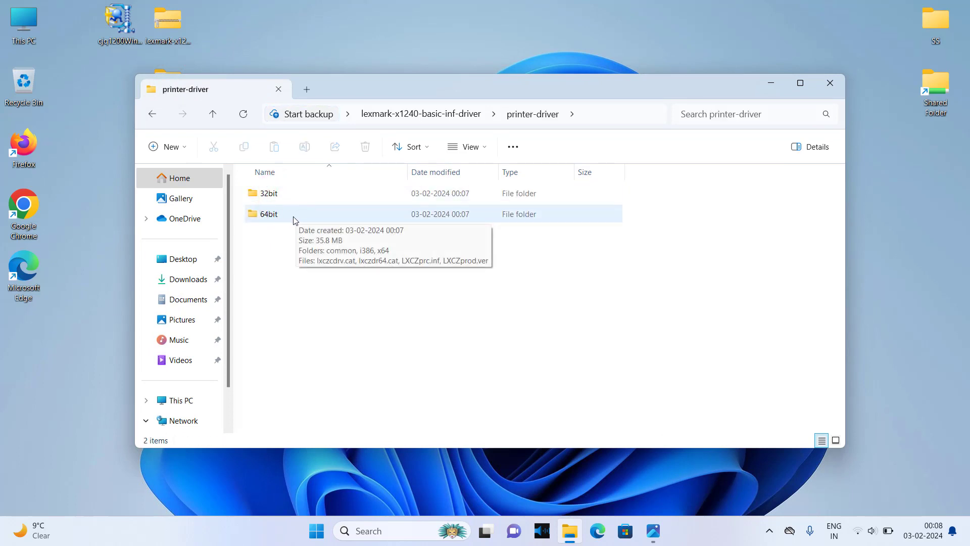
double_click(293, 216)
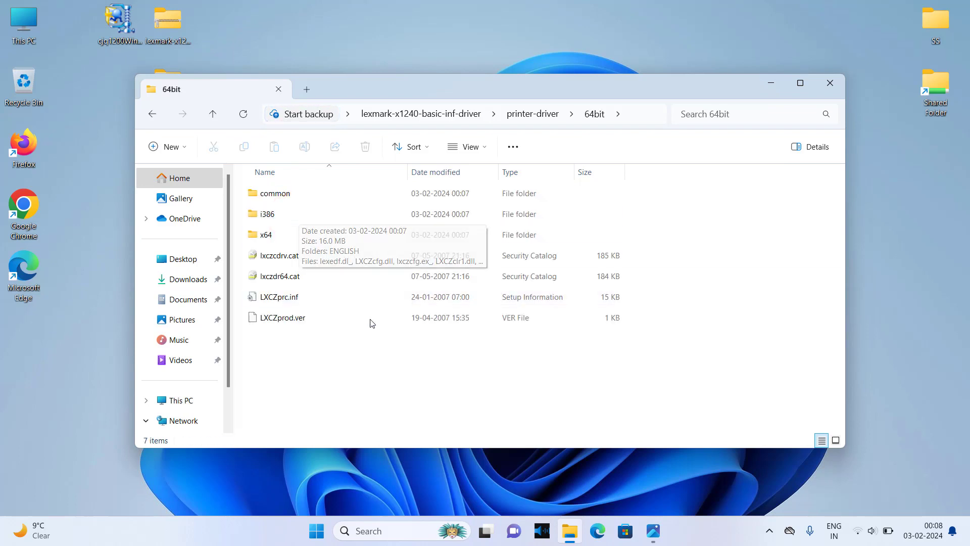
click(297, 299)
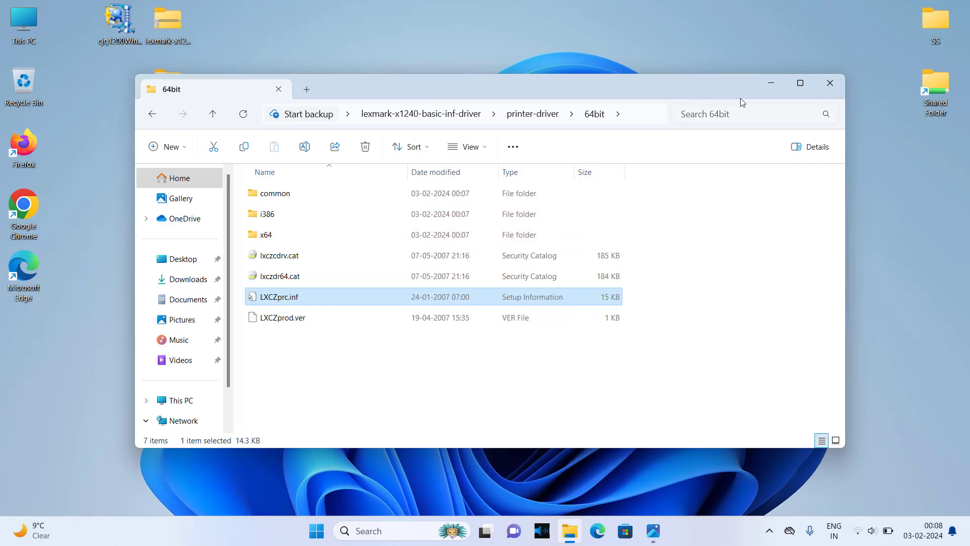
click(774, 83)
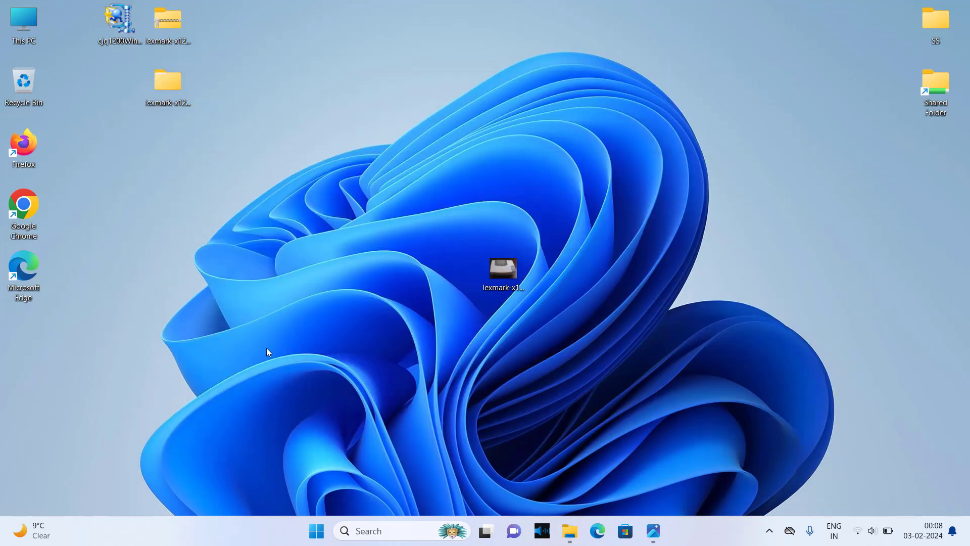
- Open the Printers & scanners settings under Bluetooth & devices and start adding a new device
click(320, 534)
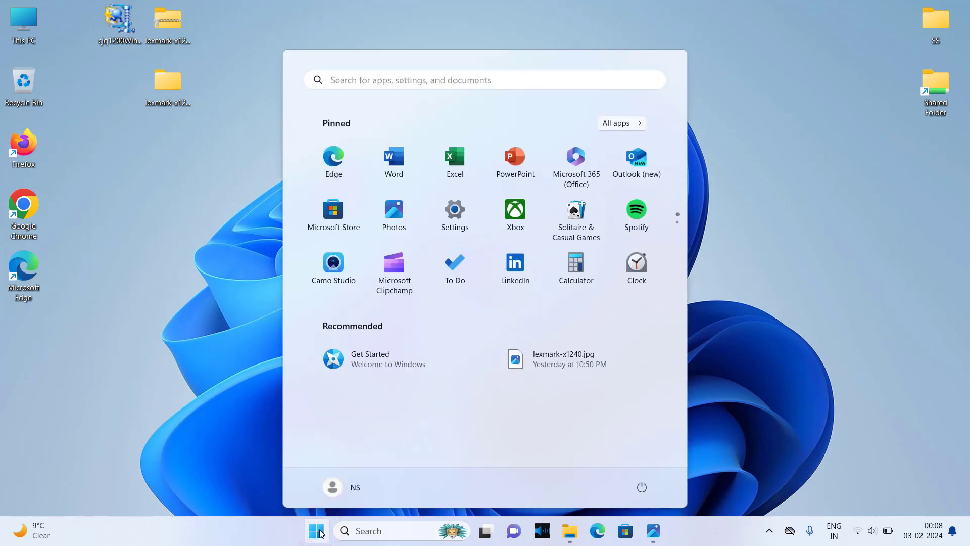
click(457, 216)
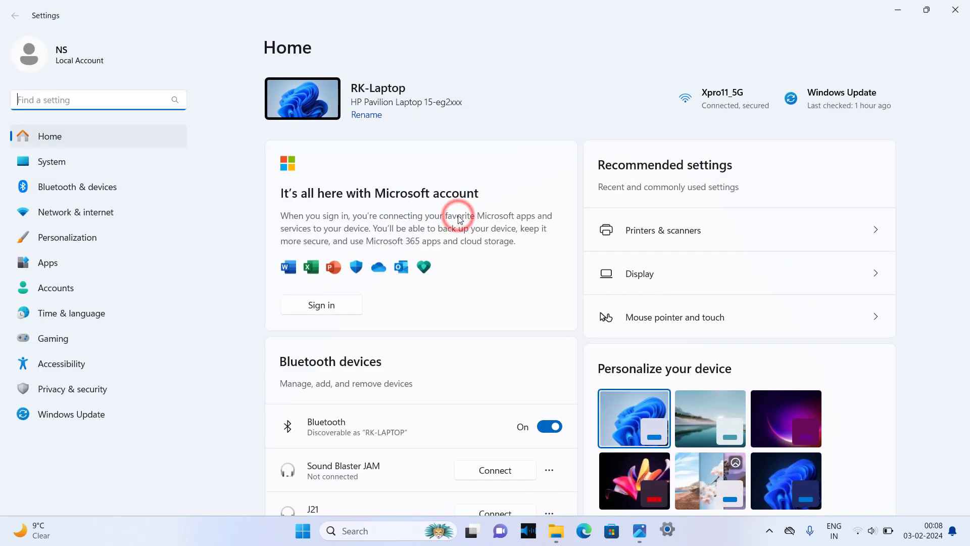
click(72, 188)
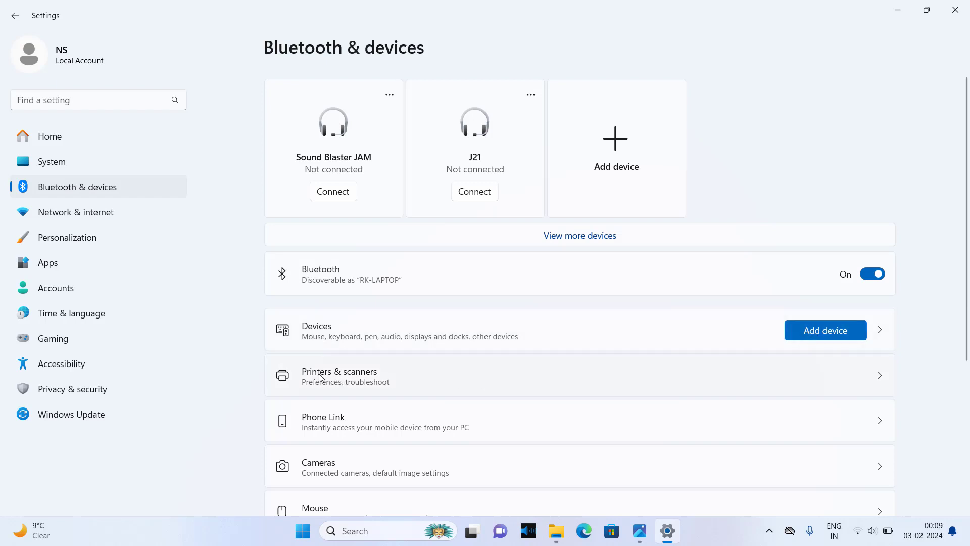
click(387, 374)
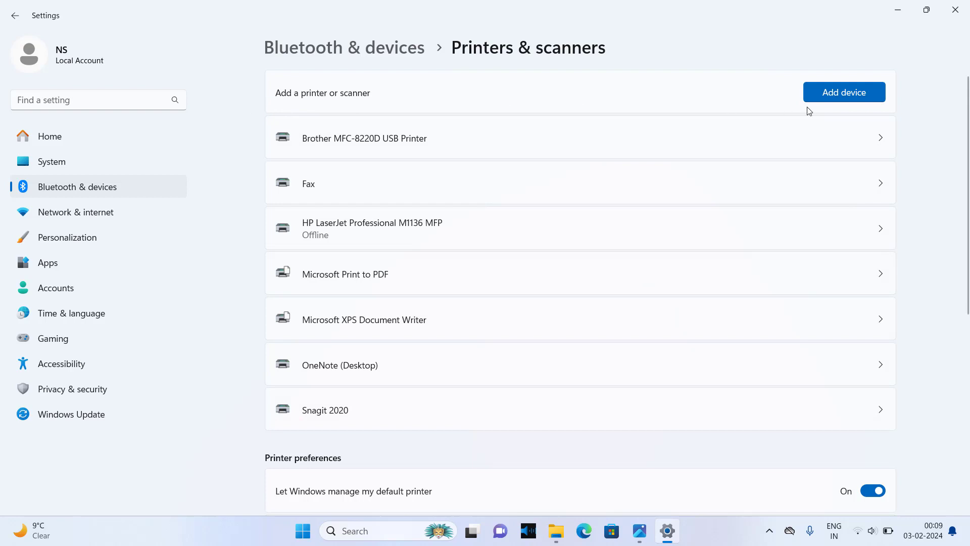
click(841, 97)
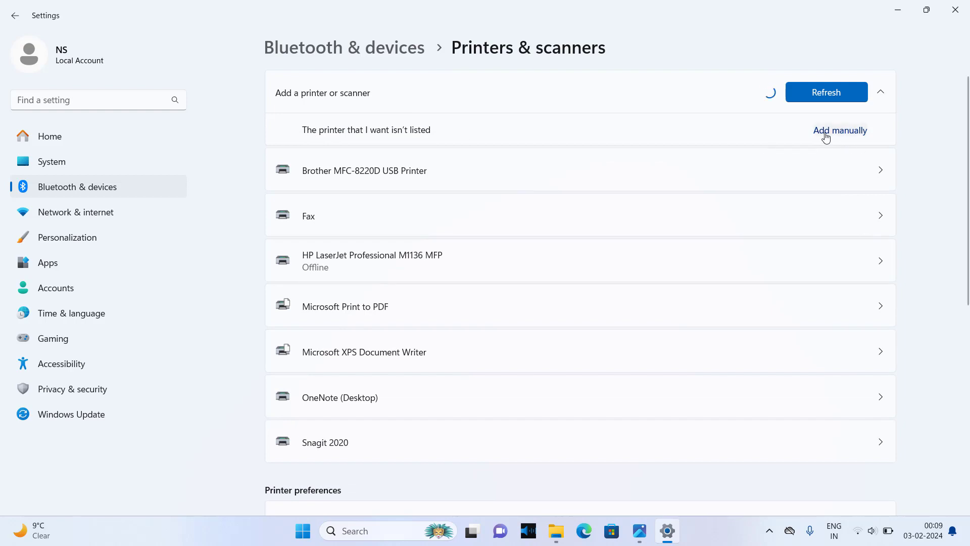
- Start manually adding a local printer with manual settings, using the existing port USB002 (Virtual Printer Port for USB)
click(843, 132)
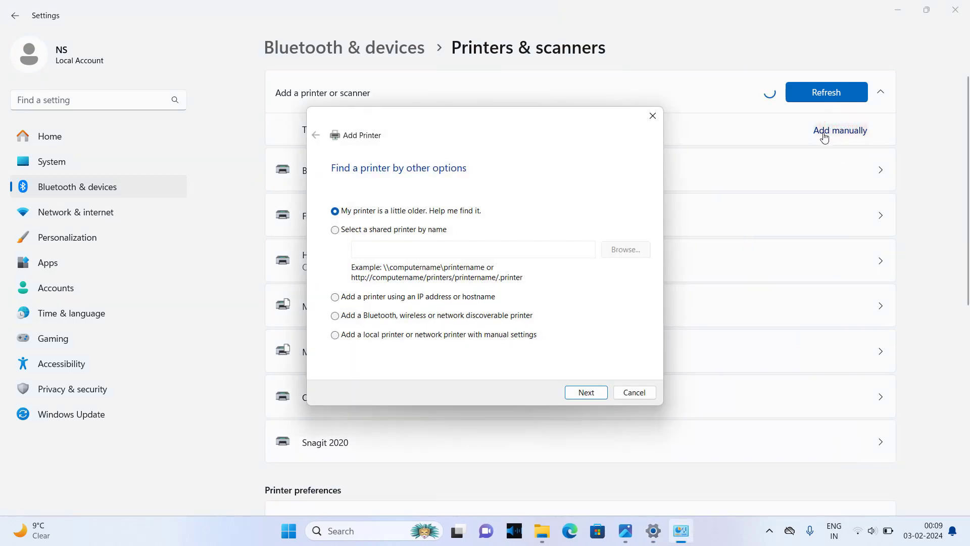
click(336, 336)
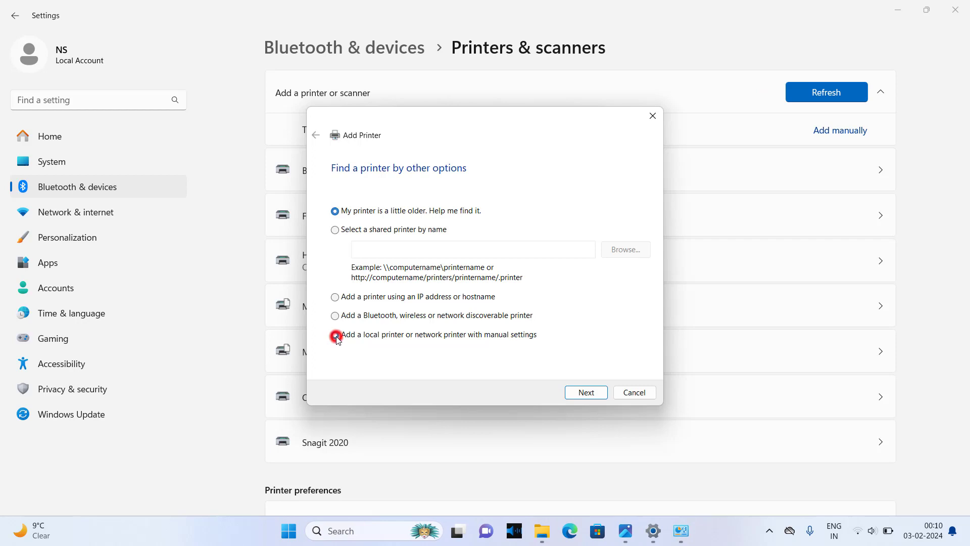
click(582, 397)
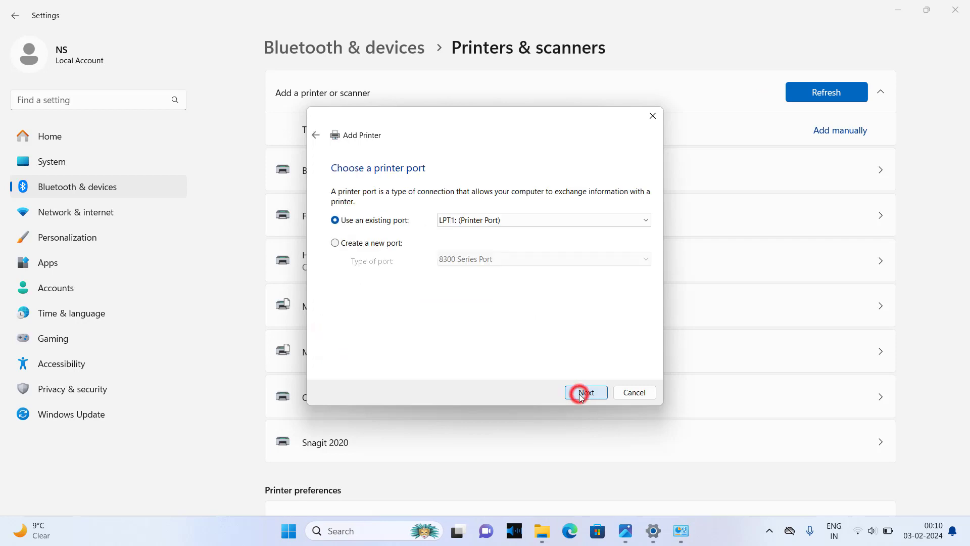
click(478, 221)
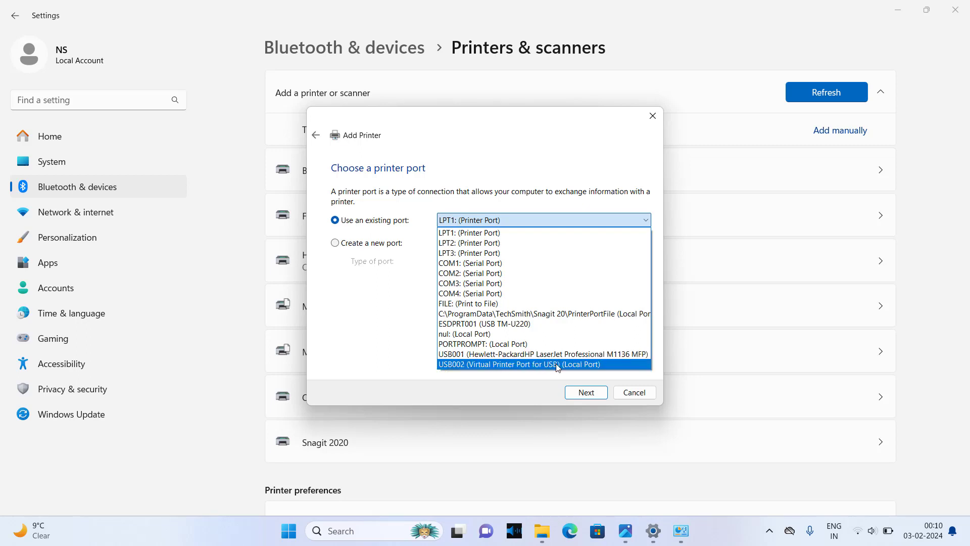
click(601, 365)
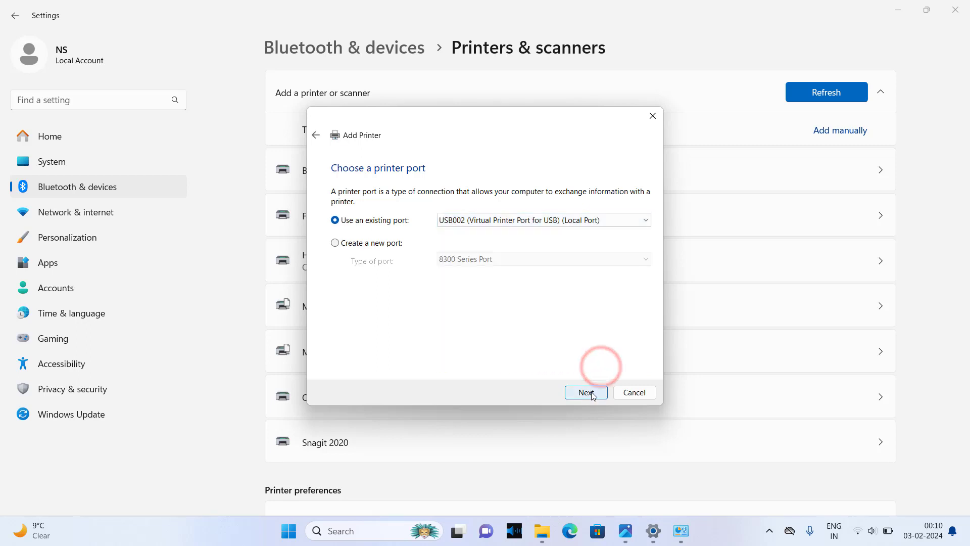
click(586, 393)
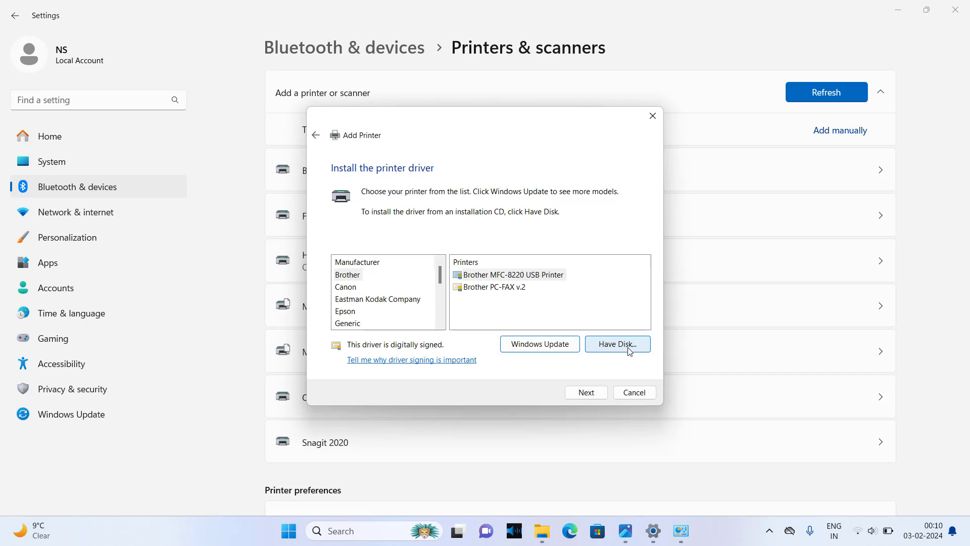
- Load the driver from disk using LXCZprc.inf in the 64bit printer-driver subfolder of lexmark-x1240-basic-inf-driver on the desktop
click(619, 344)
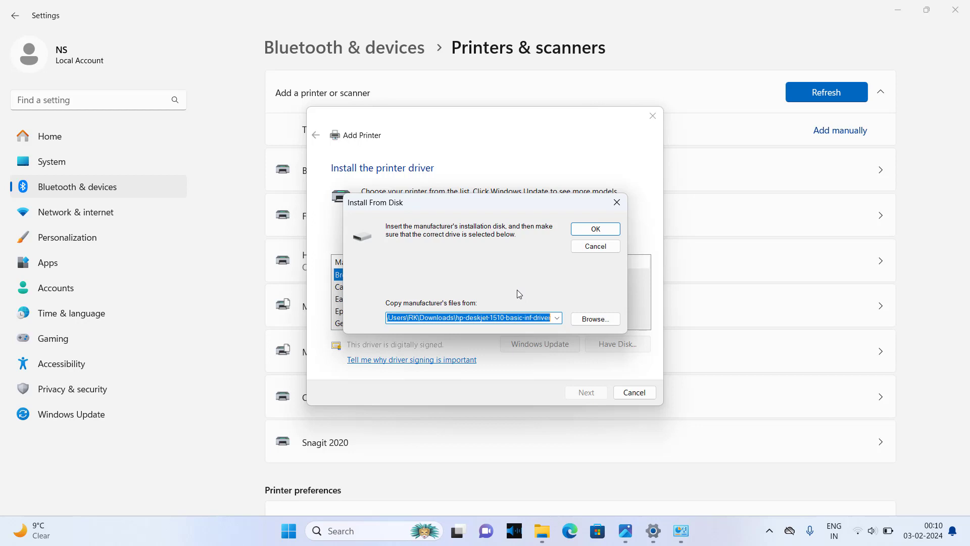
click(606, 326)
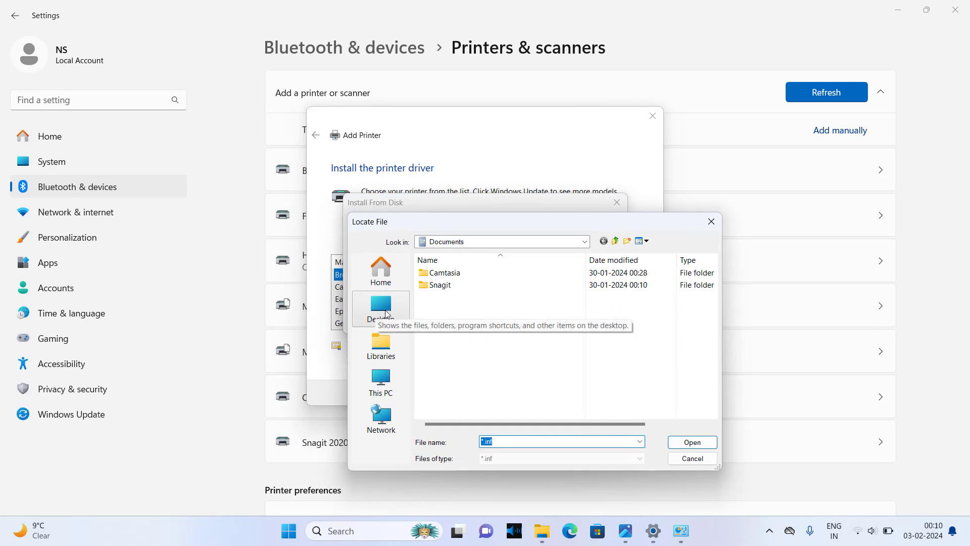
click(386, 315)
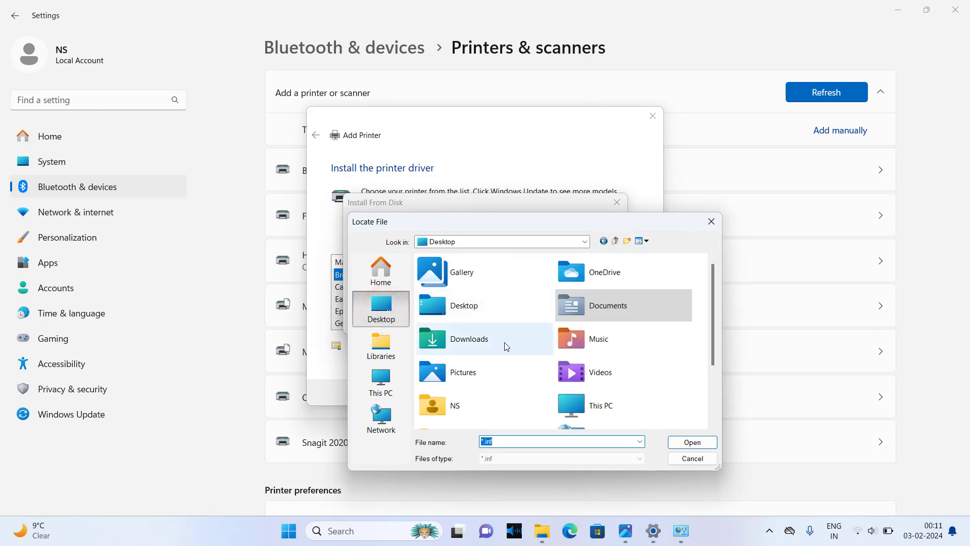
drag(710, 313, 714, 384)
double_click(459, 379)
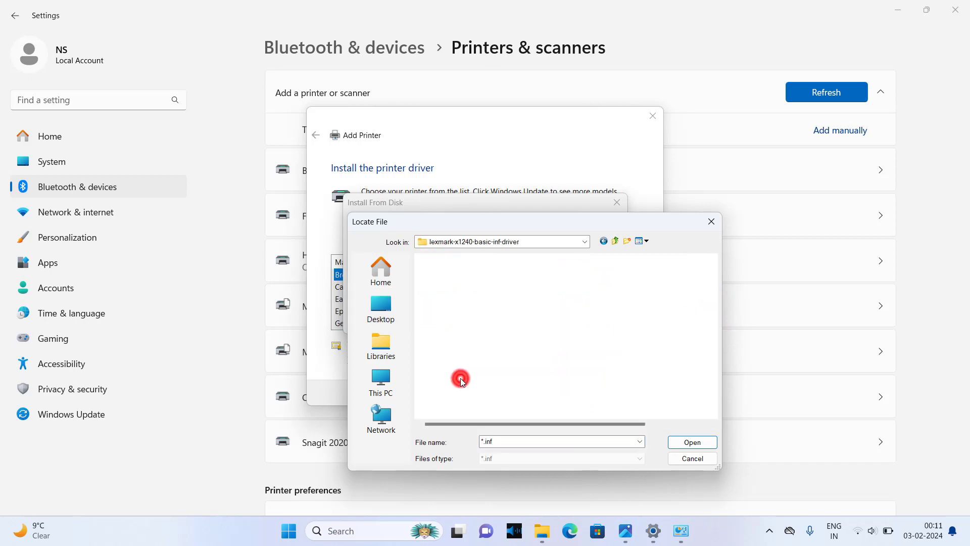
double_click(449, 273)
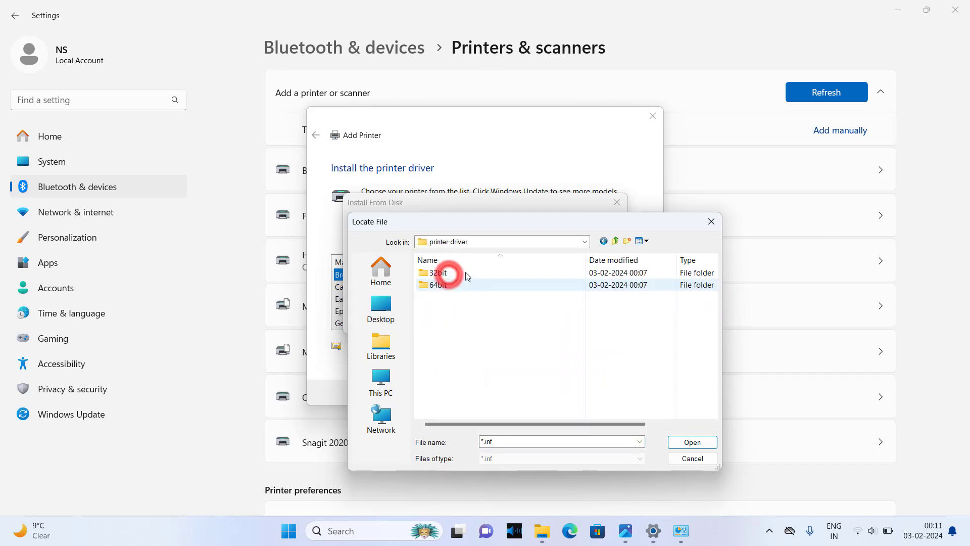
double_click(430, 285)
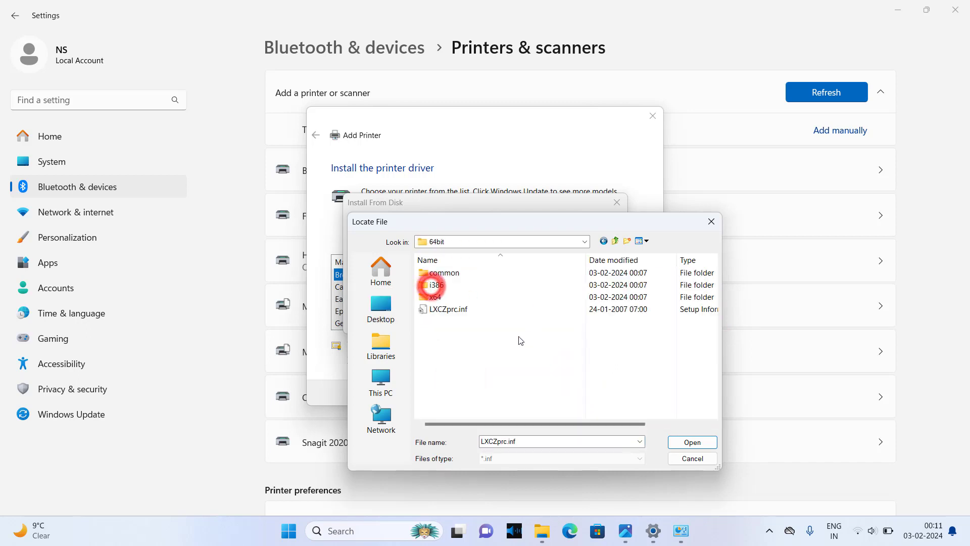
click(449, 309)
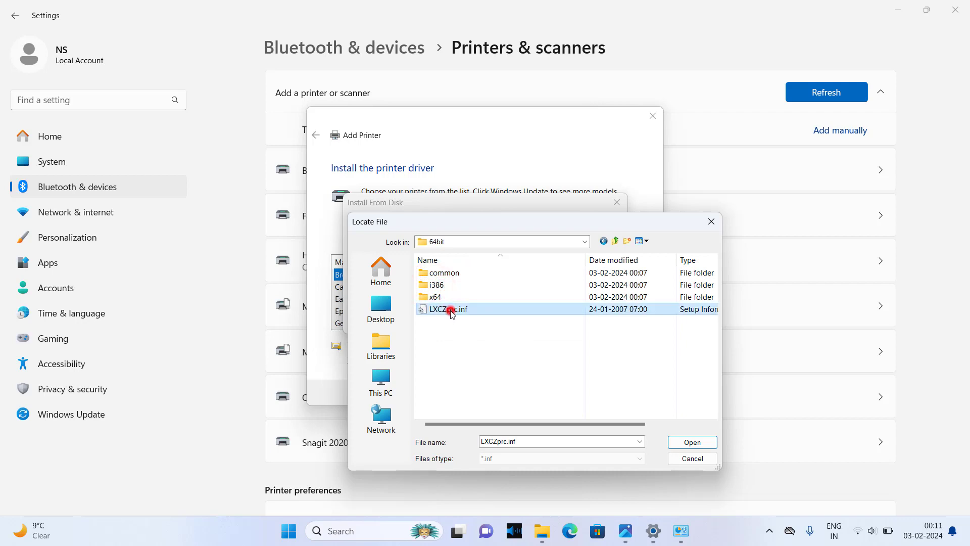
click(693, 443)
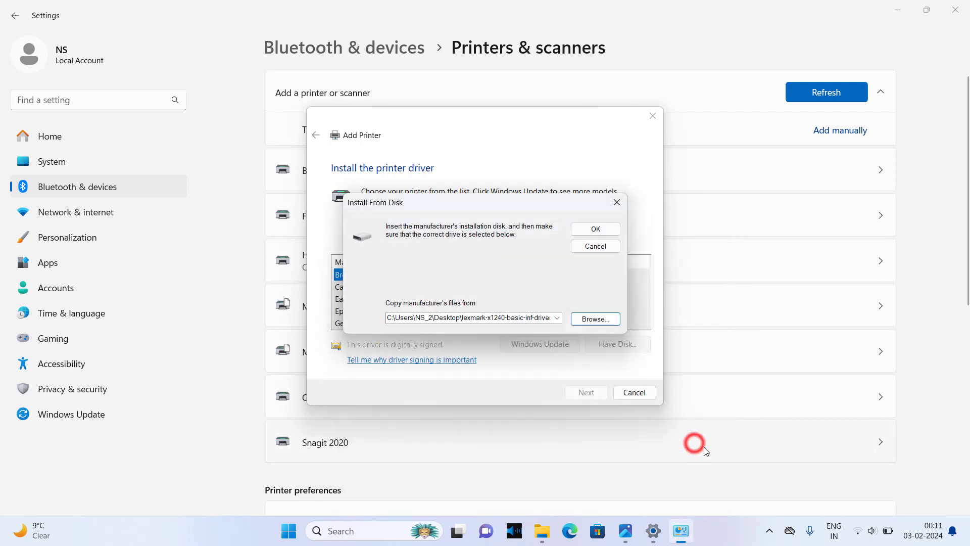
click(602, 229)
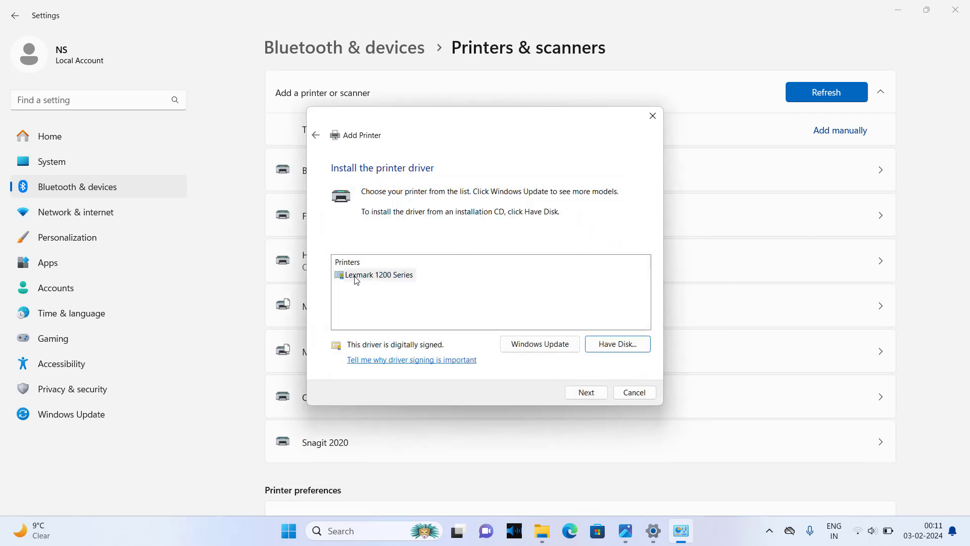
- Choose the Lexmark 1200 Series driver and name the printer Lexmark x1240 Series Printer
click(355, 278)
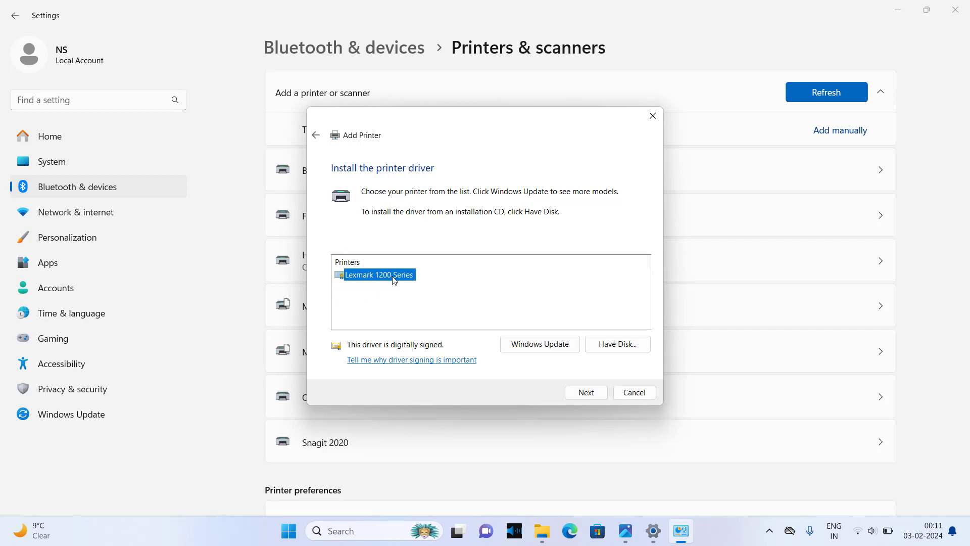
click(588, 393)
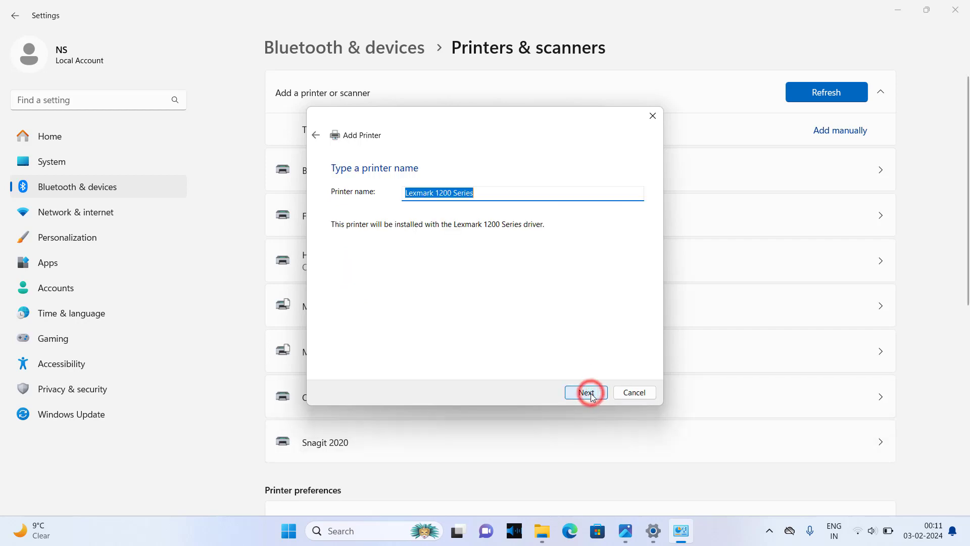
click(457, 193)
click(436, 194)
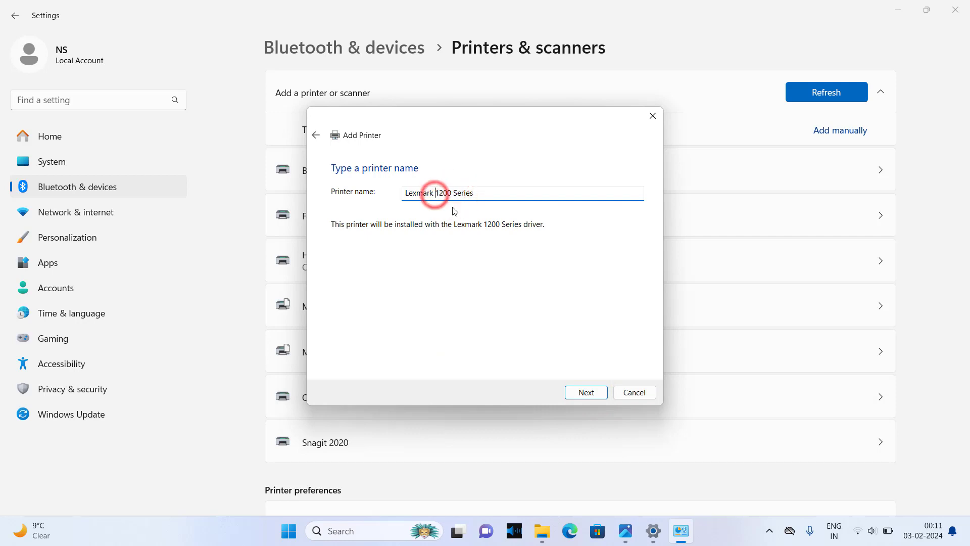
text(x)
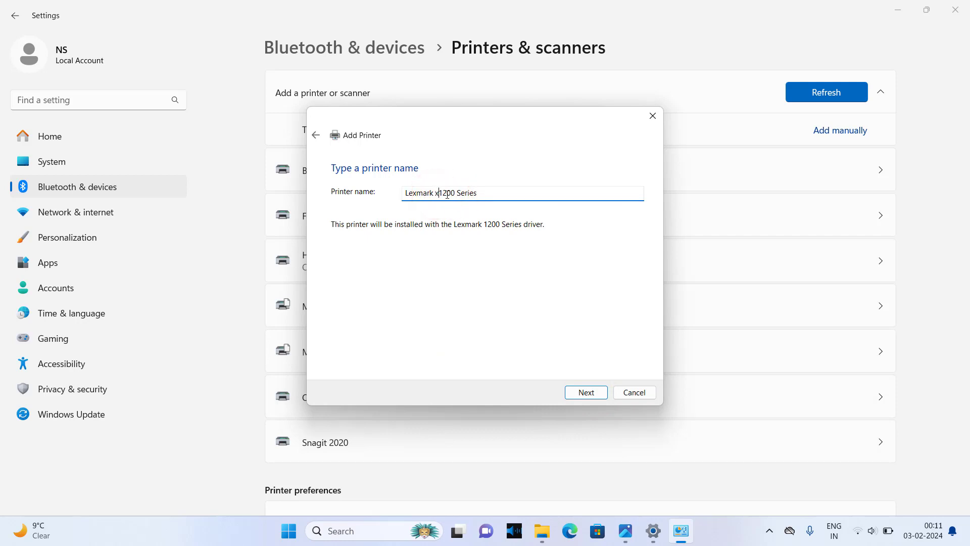
drag(446, 192, 455, 192)
drag(450, 192, 506, 193)
key(BackSpace)
click(585, 398)
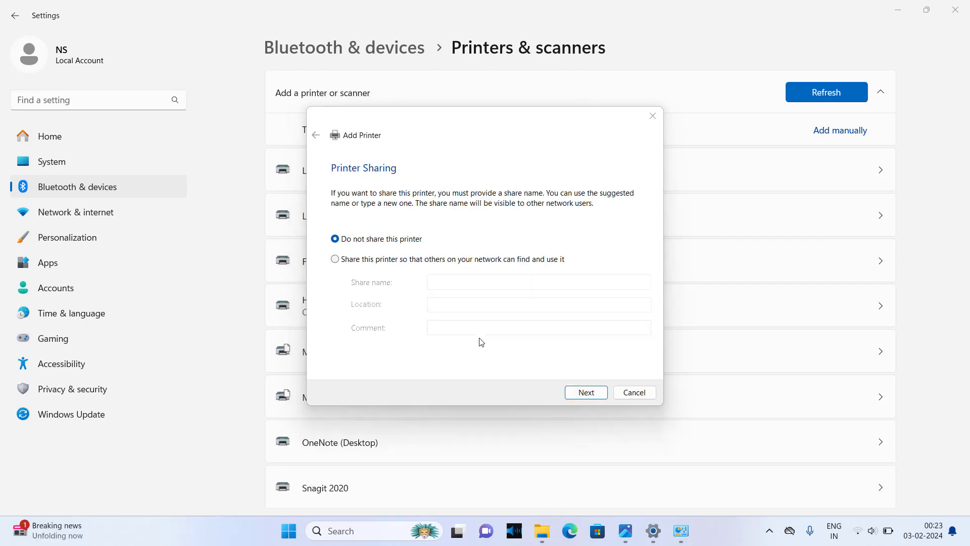
- Finish adding the printer without sharing it, and open the settings page of Lexmark x1240 Series Printer
click(586, 393)
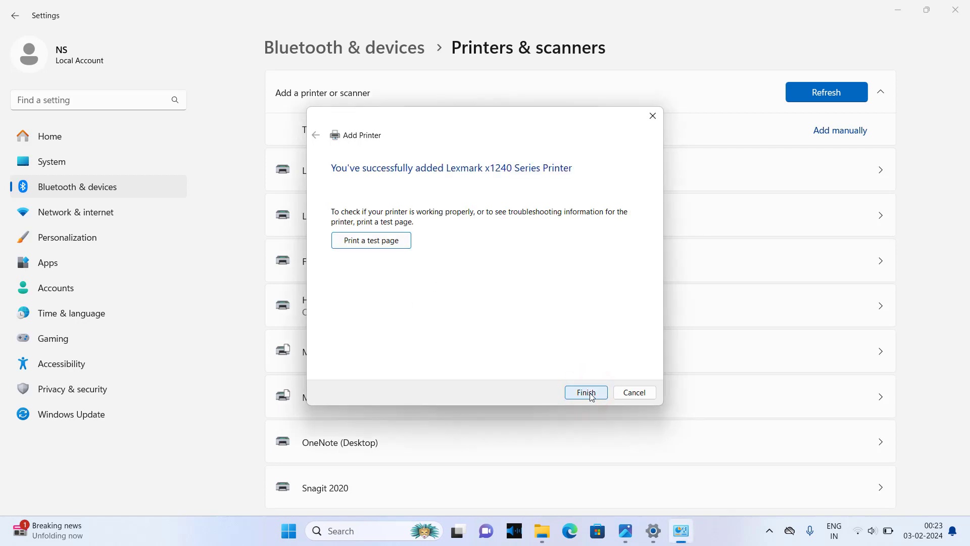
click(589, 393)
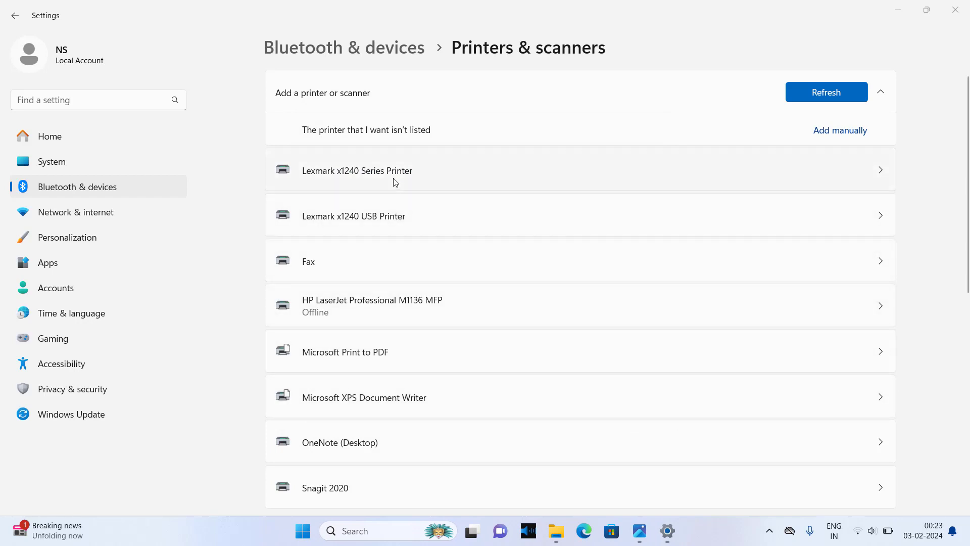
click(379, 170)
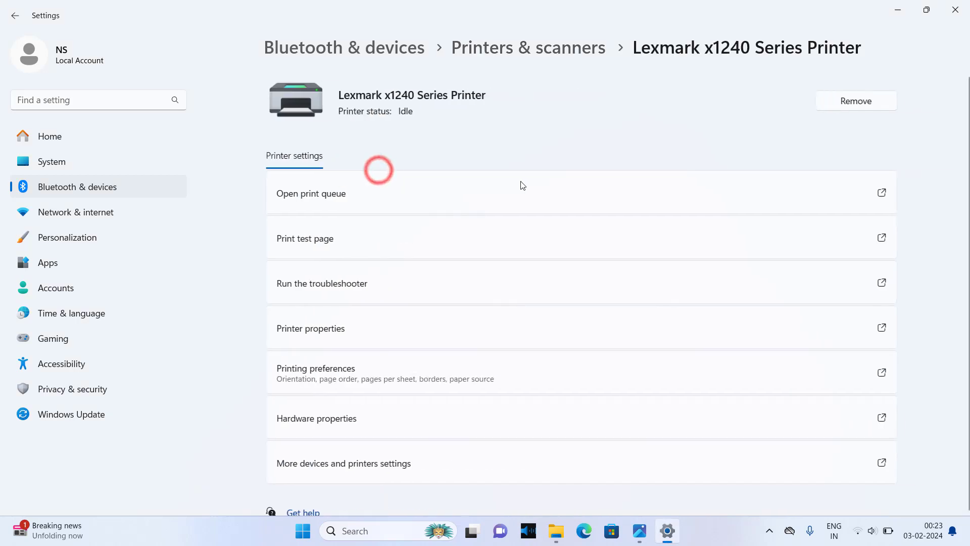